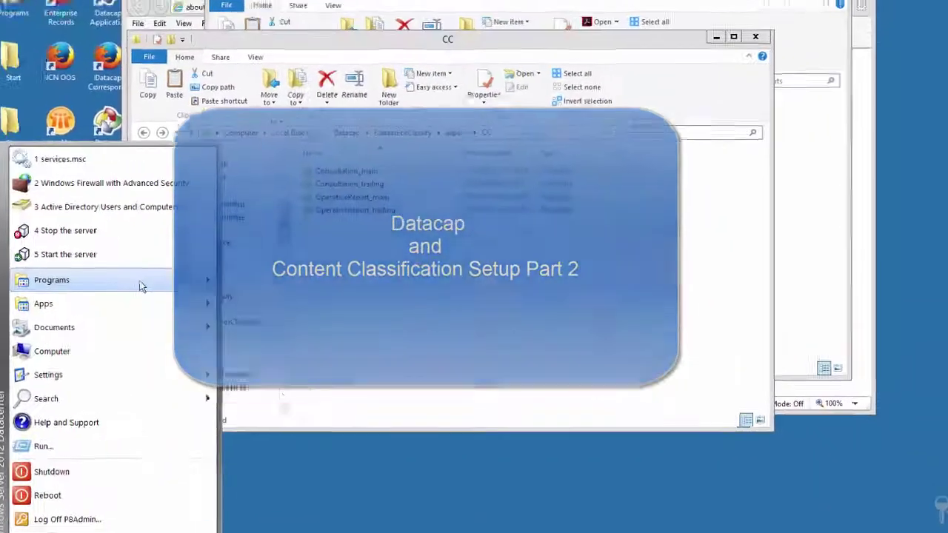
- Launch Classification Workbench from the IBM Content Classification 8.8 programs
{"action": "mouse_move", "coordinate": [142, 286]}
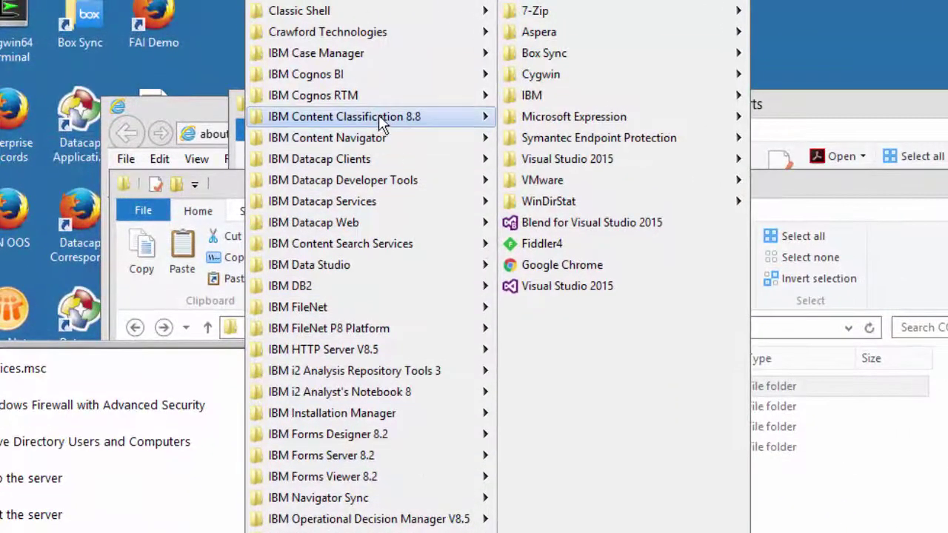
{"action": "mouse_move", "coordinate": [380, 121]}
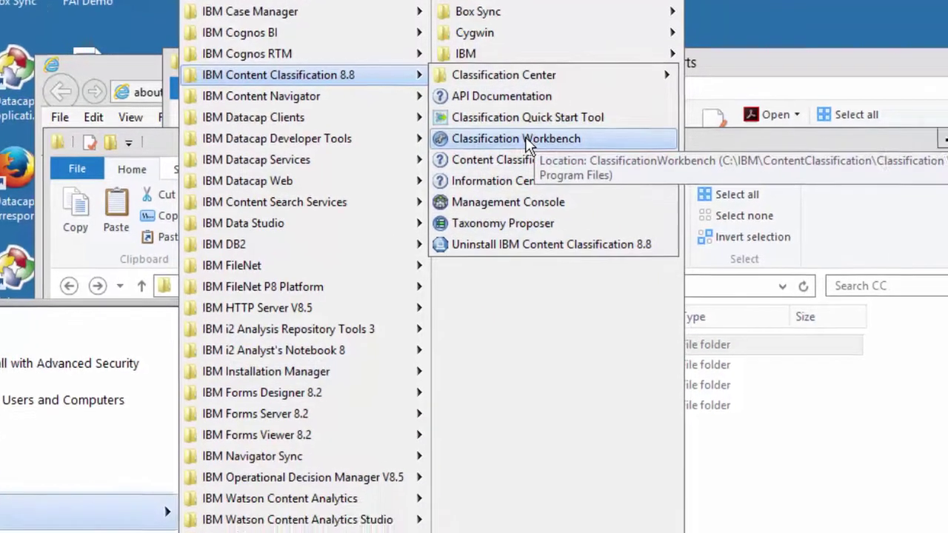
{"action": "left_click", "coordinate": [585, 180]}
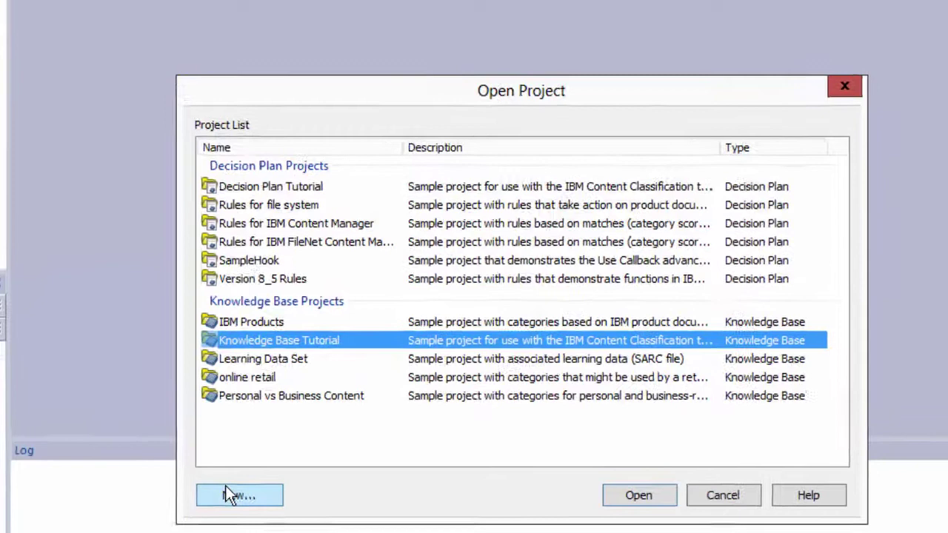
- Create a new project named MedDocs with the Knowledge Base project type
{"action": "left_click", "coordinate": [213, 448]}
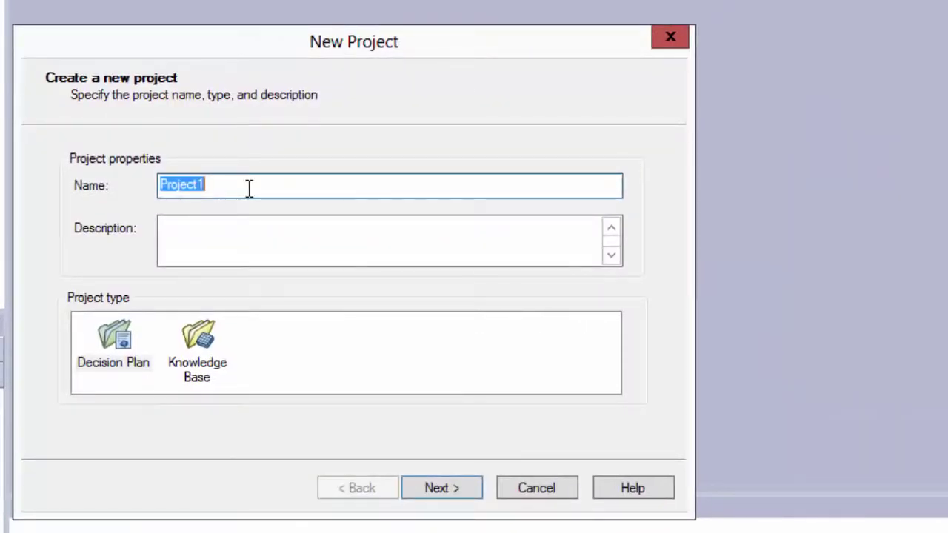
{"action": "type", "text": "MedDoc"}
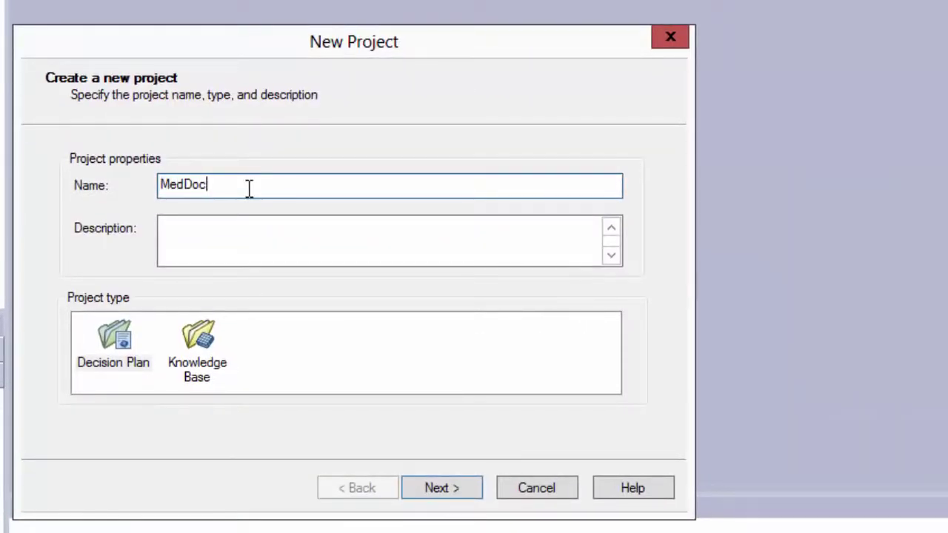
{"action": "type", "text": "s"}
{"action": "left_click", "coordinate": [203, 344]}
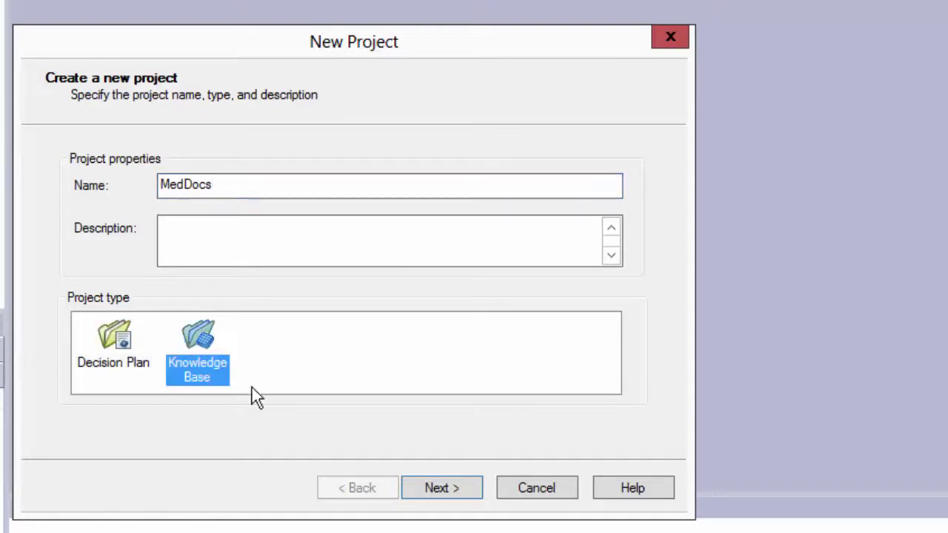
{"action": "left_click", "coordinate": [457, 490]}
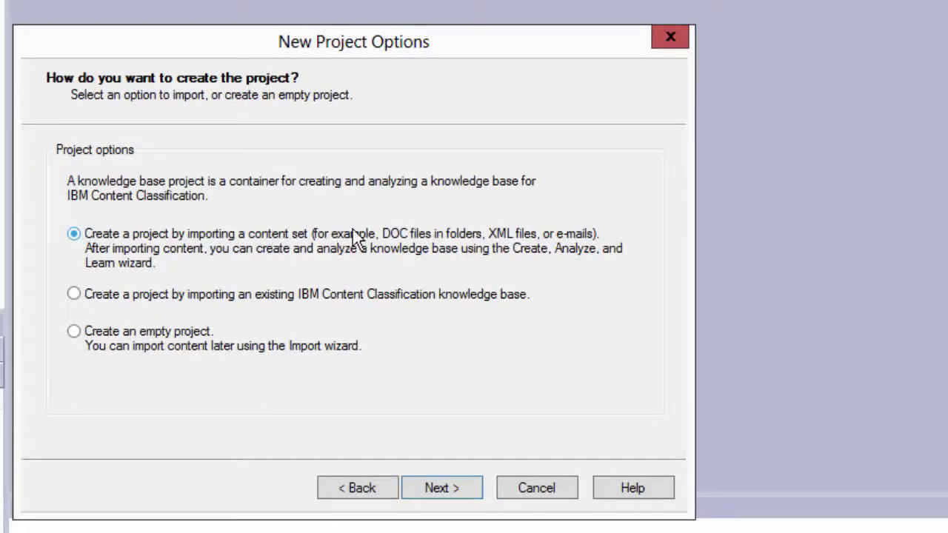
- Choose to import a content set of files from a file system folder, using C:\Datacap\ExtractForClassify\export\CC as the root folder
{"action": "left_click", "coordinate": [444, 490]}
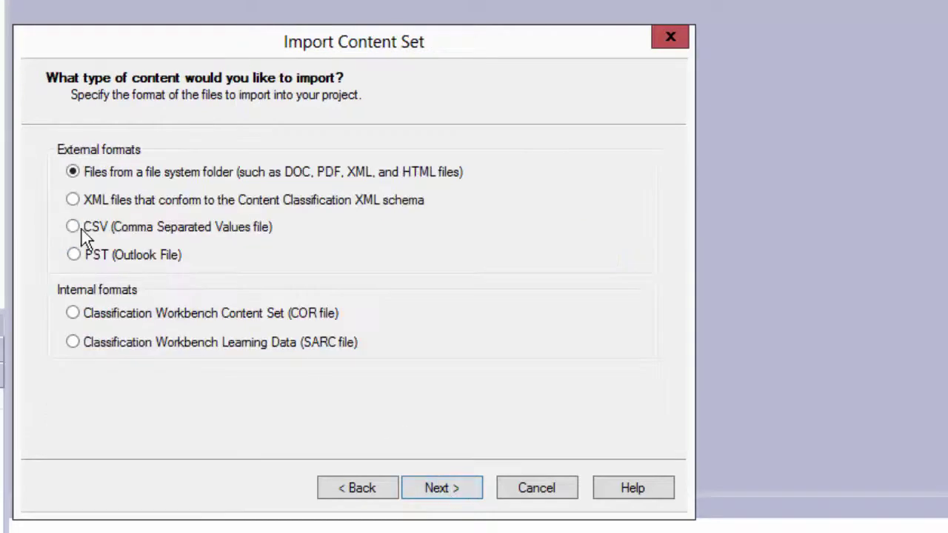
{"action": "left_click", "coordinate": [449, 488]}
{"action": "left_click", "coordinate": [572, 202]}
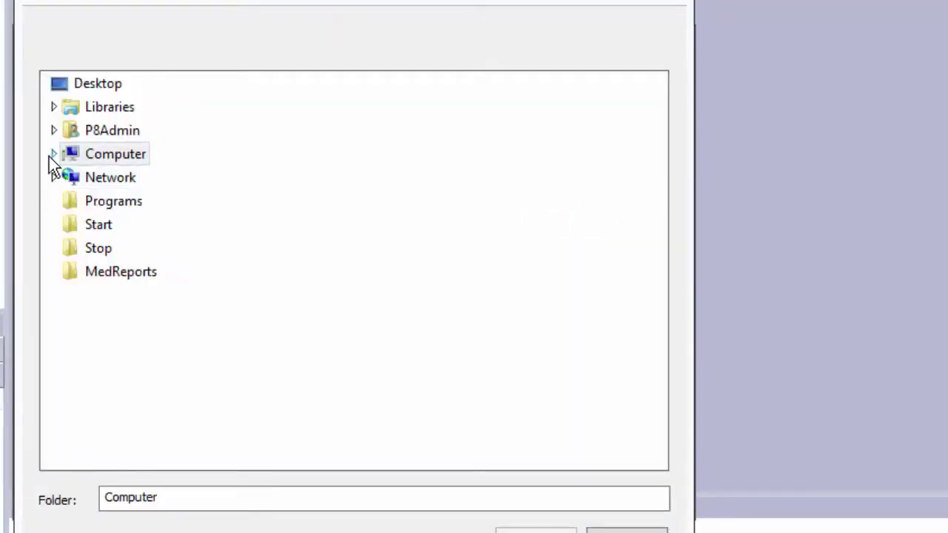
{"action": "left_click", "coordinate": [52, 154]}
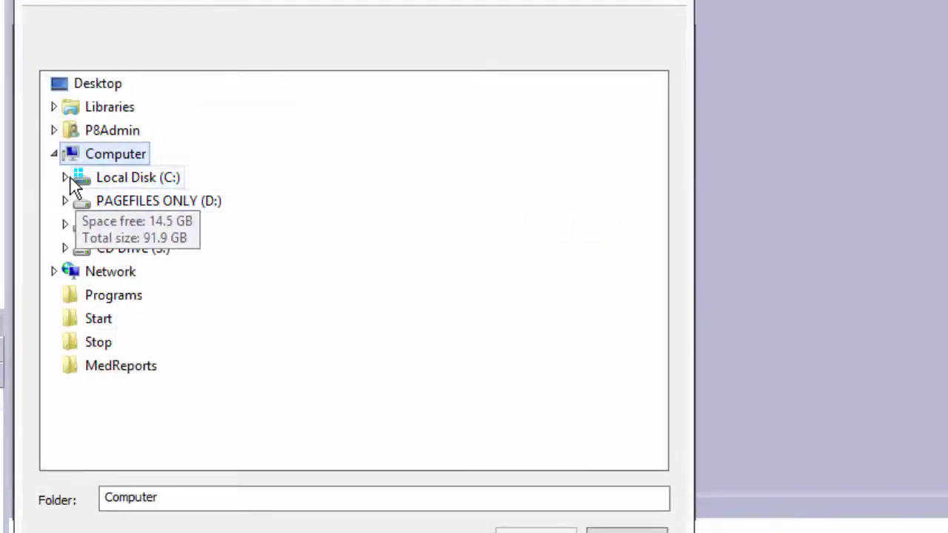
{"action": "left_click", "coordinate": [66, 178]}
{"action": "left_click", "coordinate": [76, 178]}
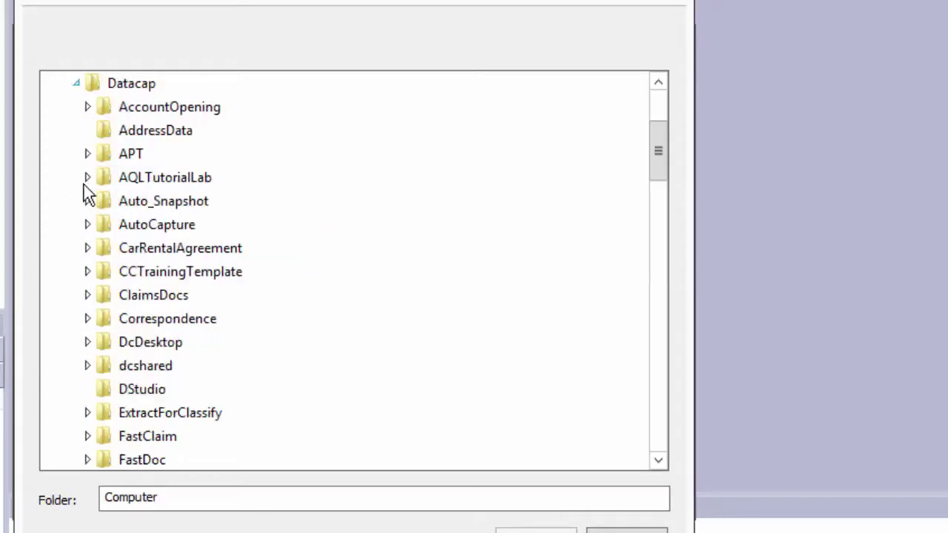
{"action": "left_click", "coordinate": [88, 412]}
{"action": "left_click", "coordinate": [99, 390]}
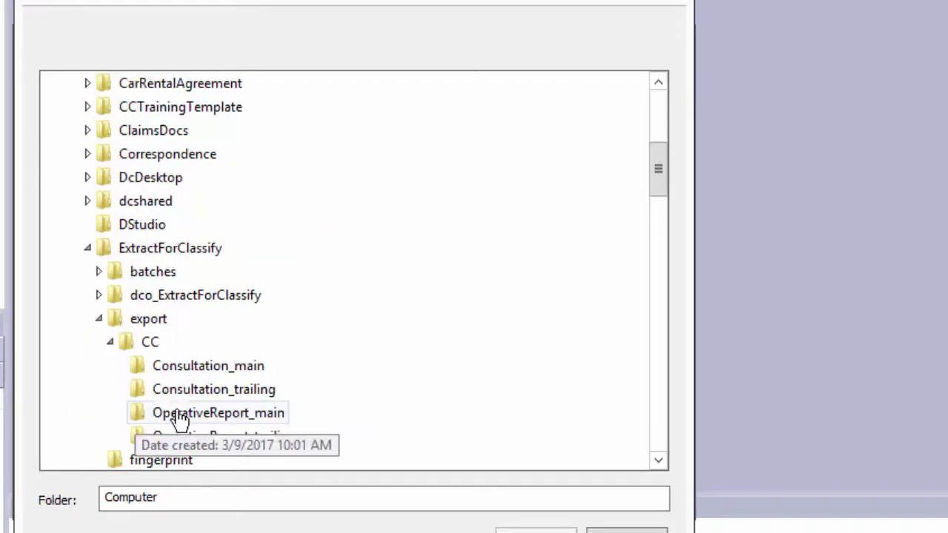
{"action": "left_click", "coordinate": [150, 343]}
{"action": "left_click", "coordinate": [515, 529]}
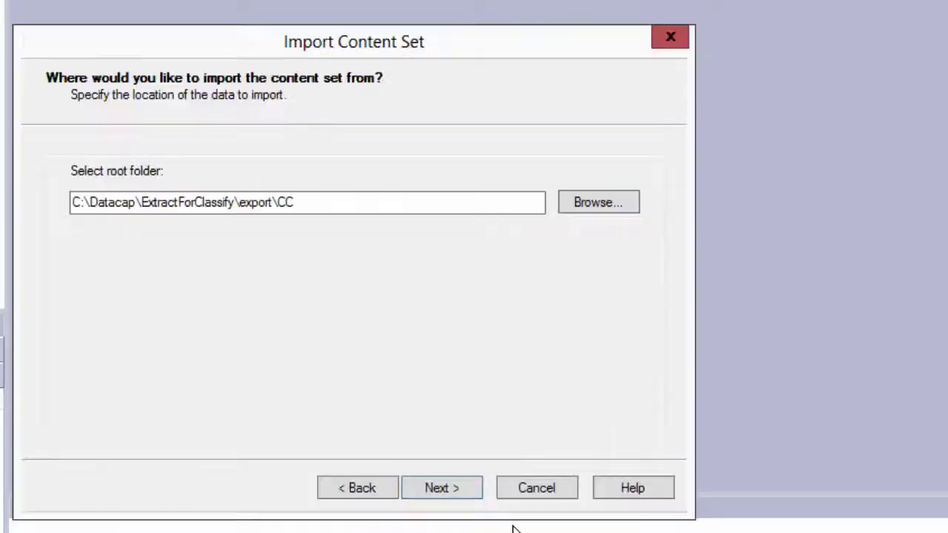
{"action": "left_click", "coordinate": [452, 490]}
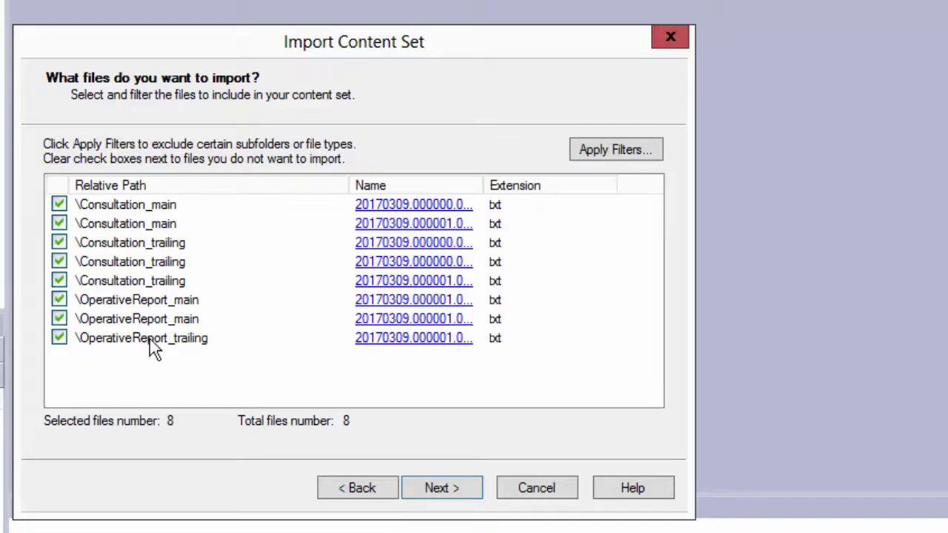
- Import all listed text files, keeping the folder names as categories and the default text extraction settings
{"action": "left_click", "coordinate": [435, 490]}
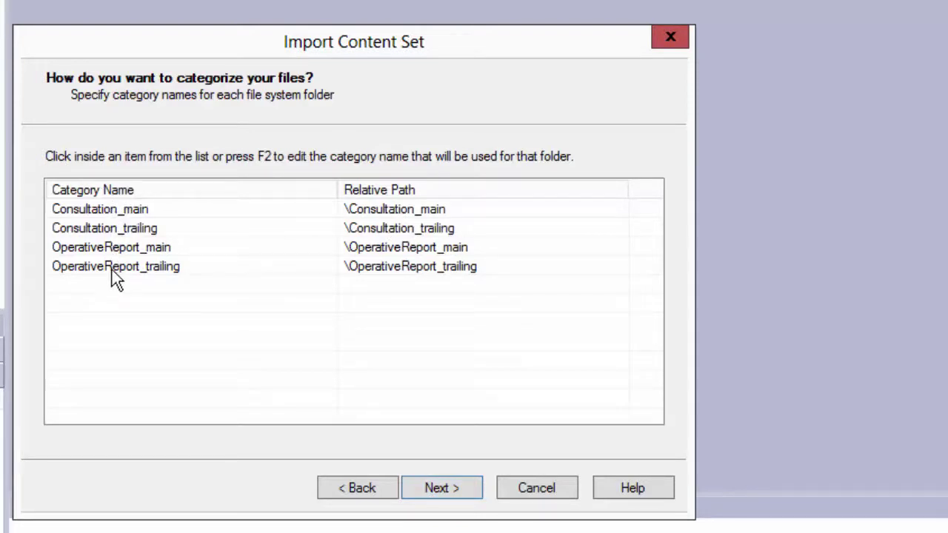
{"action": "left_click", "coordinate": [448, 489]}
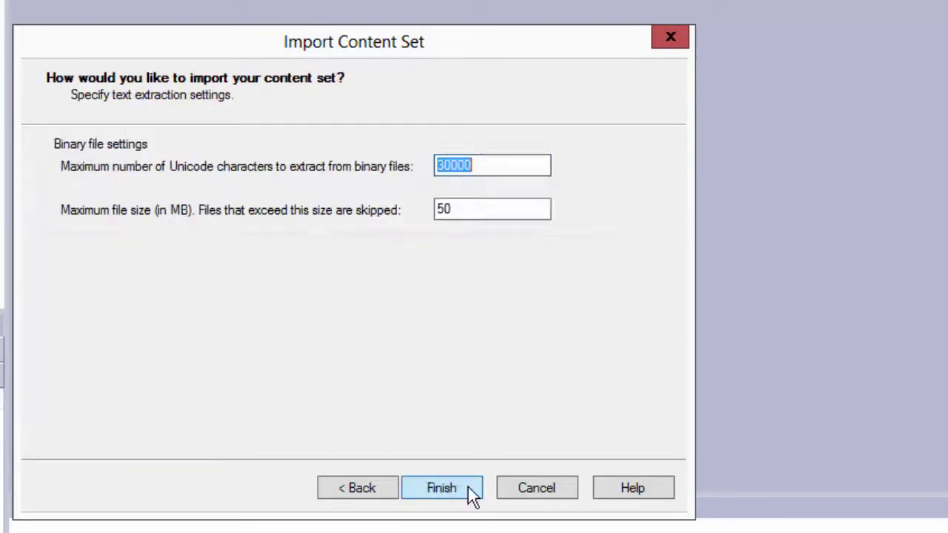
{"action": "left_click", "coordinate": [430, 489]}
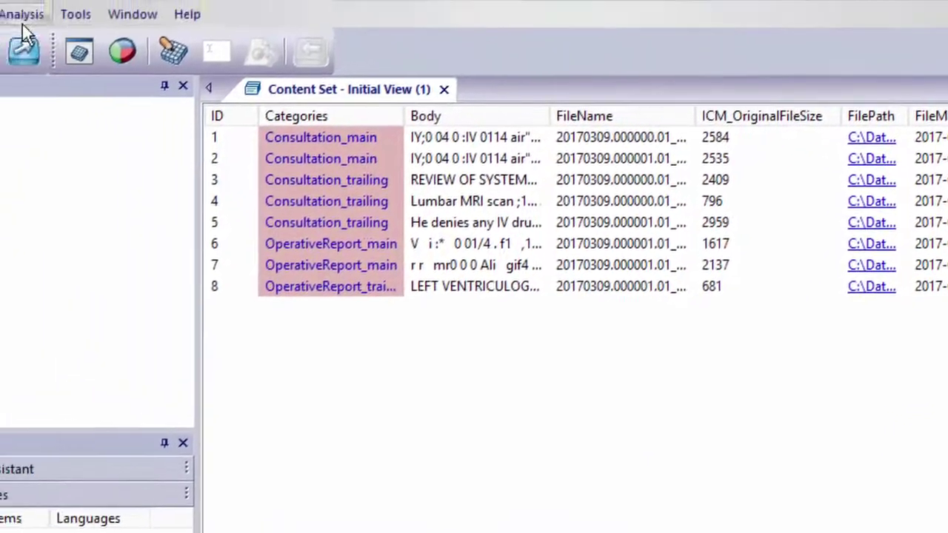
- Create and analyze a new knowledge base from the active view using all items for both, with match fields and 5 matches displayed
{"action": "left_click", "coordinate": [63, 27]}
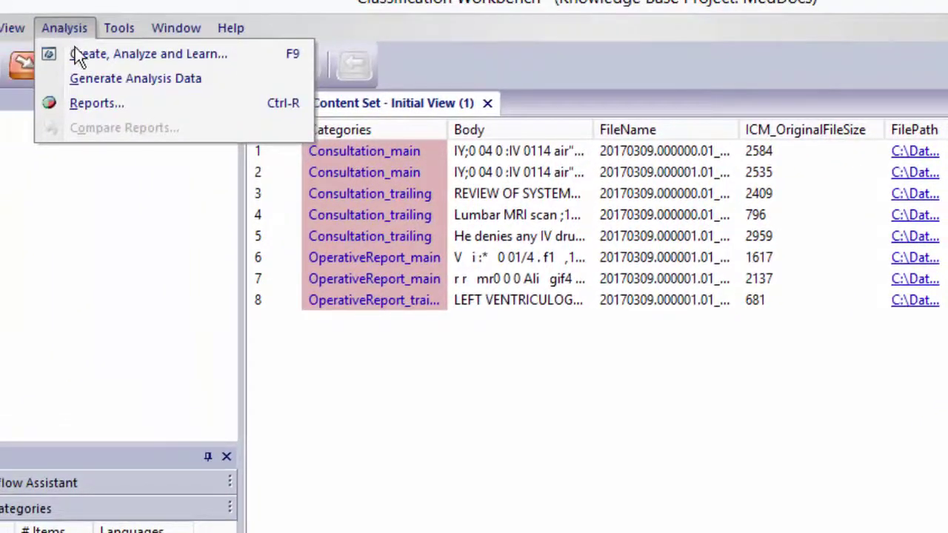
{"action": "left_click", "coordinate": [111, 54]}
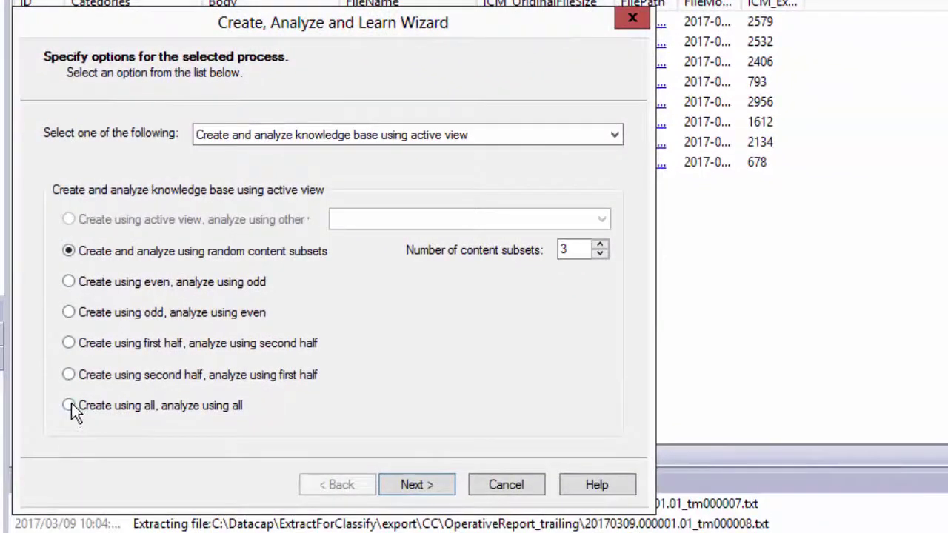
{"action": "left_click", "coordinate": [71, 405]}
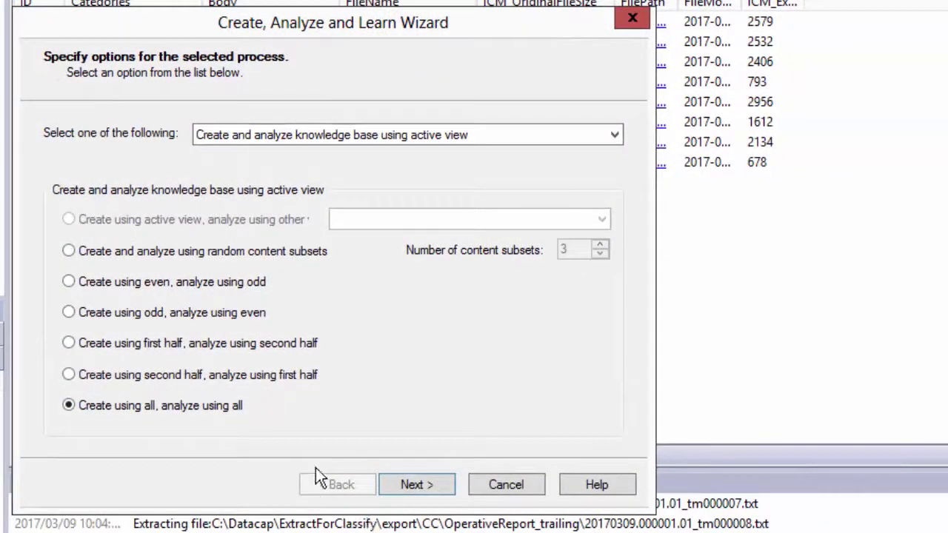
{"action": "left_click_drag", "start_coordinate": [256, 27], "coordinate": [463, 245]}
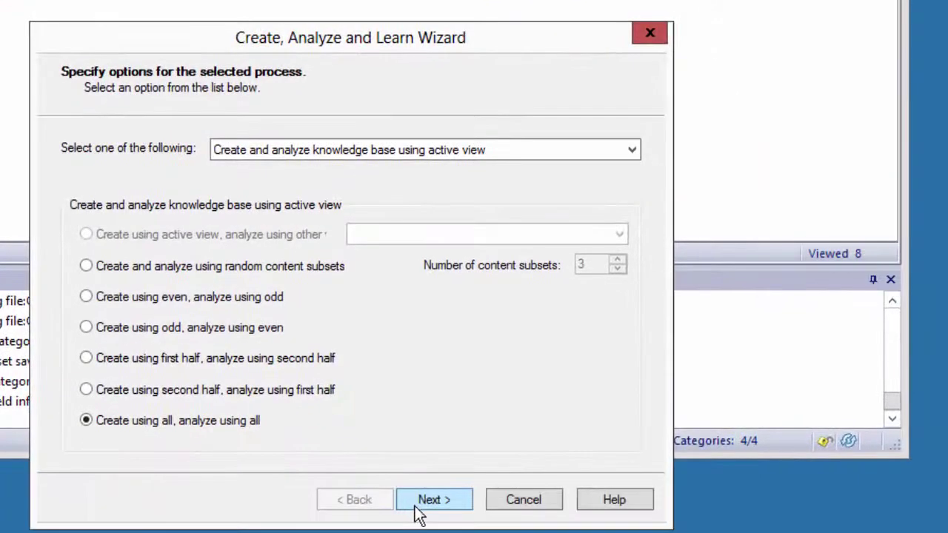
{"action": "left_click", "coordinate": [422, 509]}
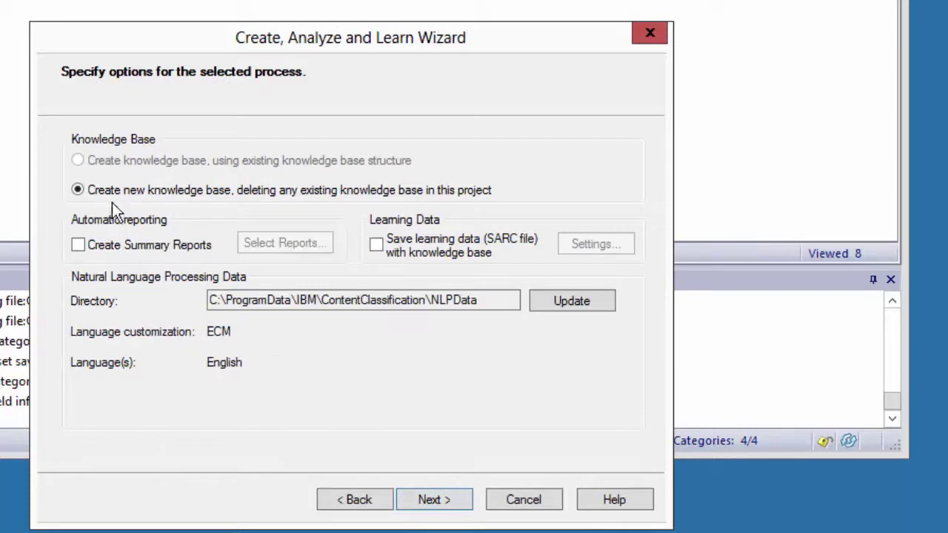
{"action": "left_click", "coordinate": [437, 501]}
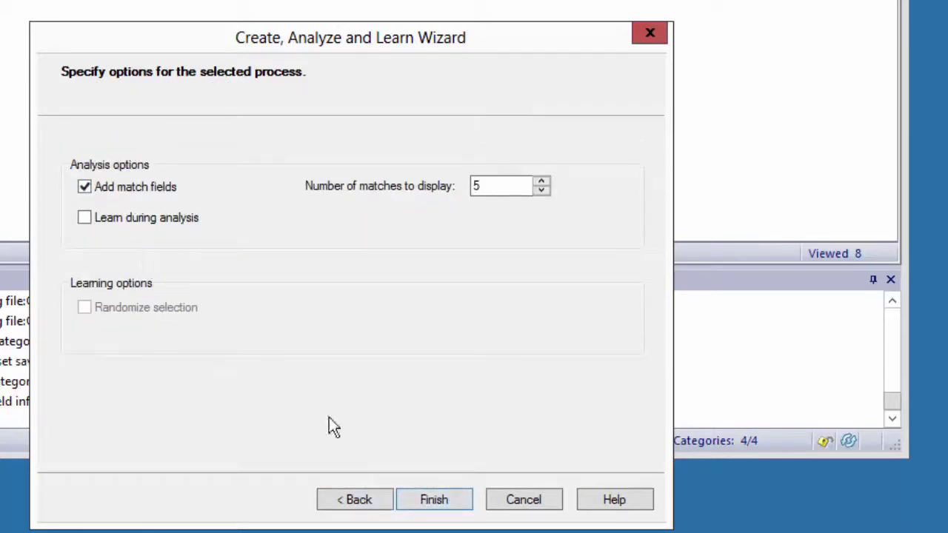
{"action": "left_click", "coordinate": [434, 500]}
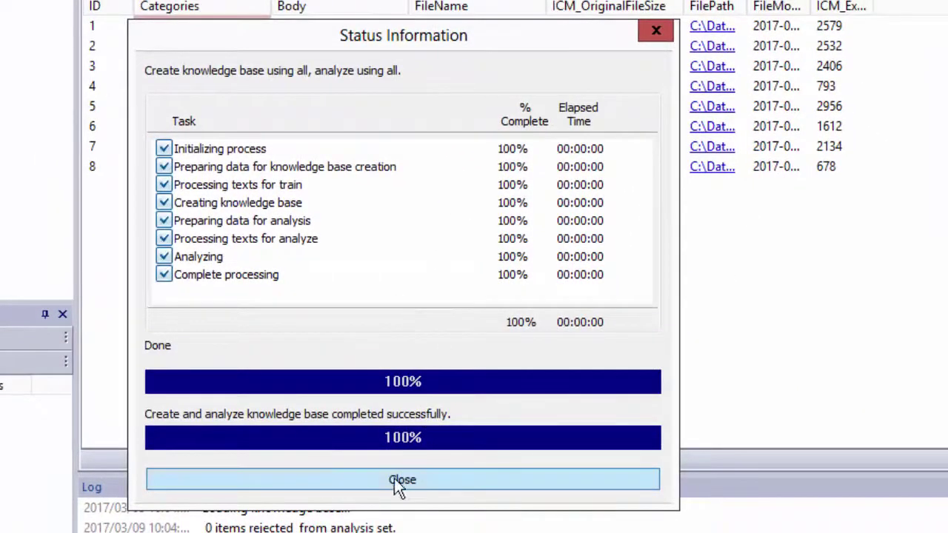
{"action": "left_click", "coordinate": [371, 478]}
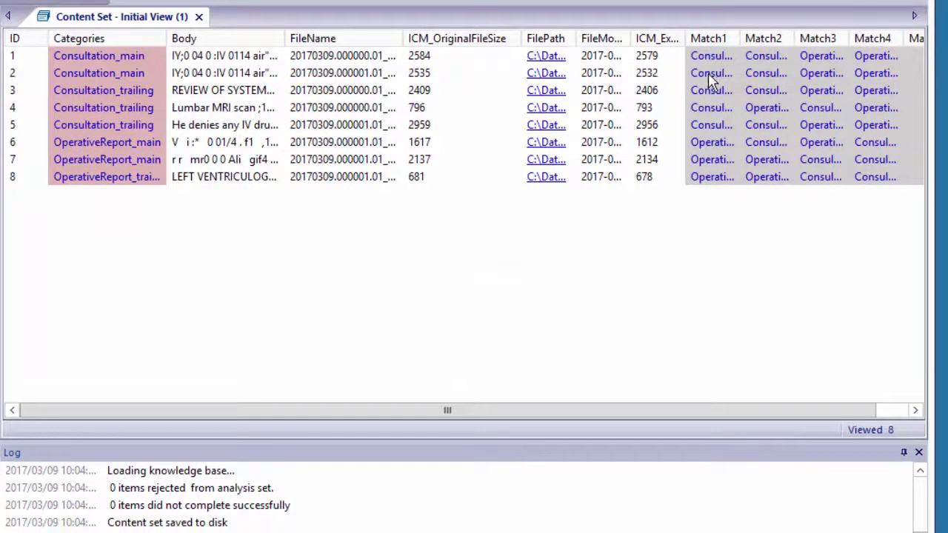
- Resize the Match1 column of the content set to examine each document's best-matching category and score
{"action": "left_click_drag", "start_coordinate": [741, 35], "coordinate": [834, 38]}
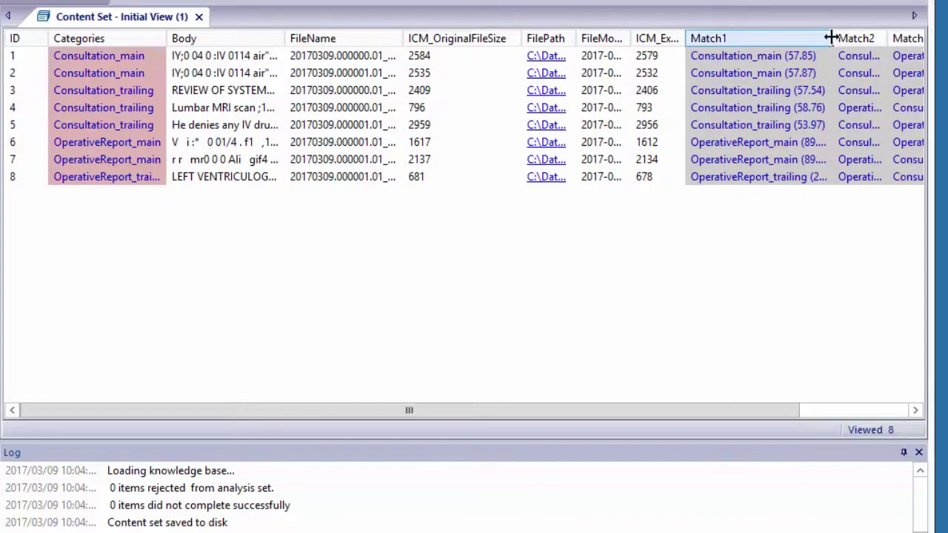
{"action": "left_click_drag", "start_coordinate": [832, 38], "coordinate": [773, 38]}
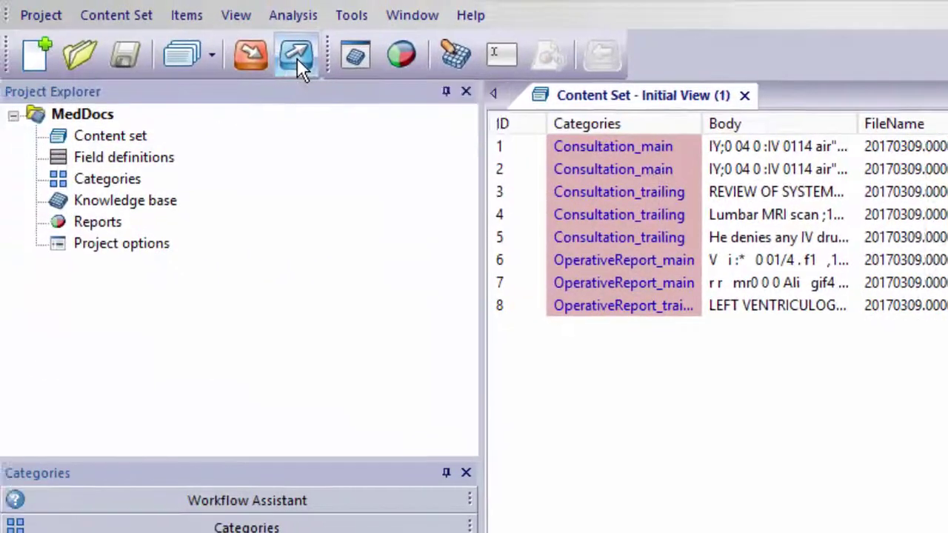
- Export the knowledge base to the IBM Content Classification server at localhost, port 18087, publishing it as MedDocs
{"action": "left_click", "coordinate": [296, 55]}
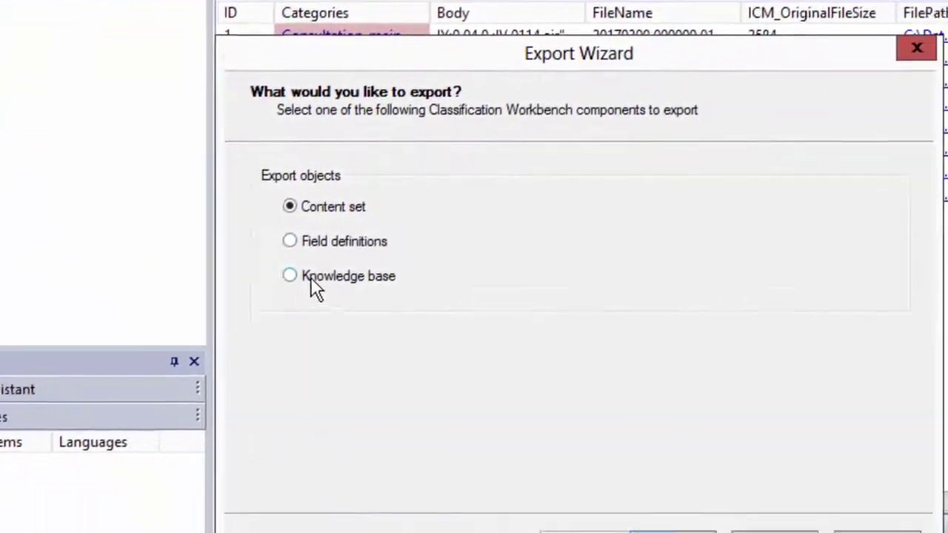
{"action": "left_click", "coordinate": [583, 386]}
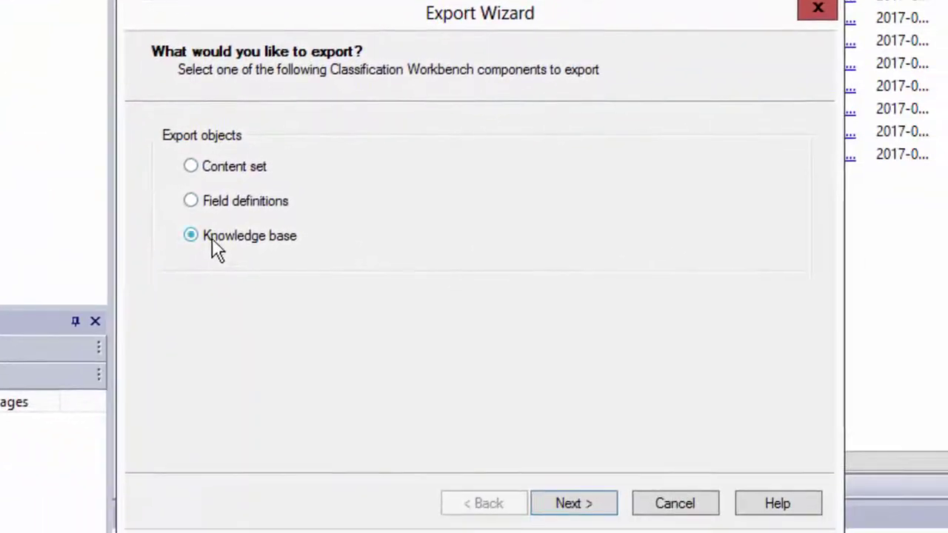
{"action": "left_click", "coordinate": [597, 503]}
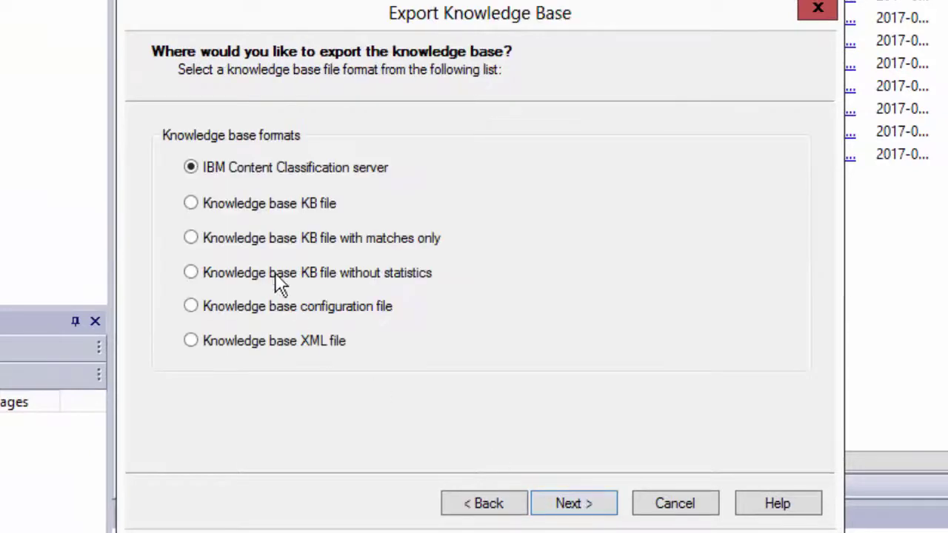
{"action": "left_click", "coordinate": [586, 511]}
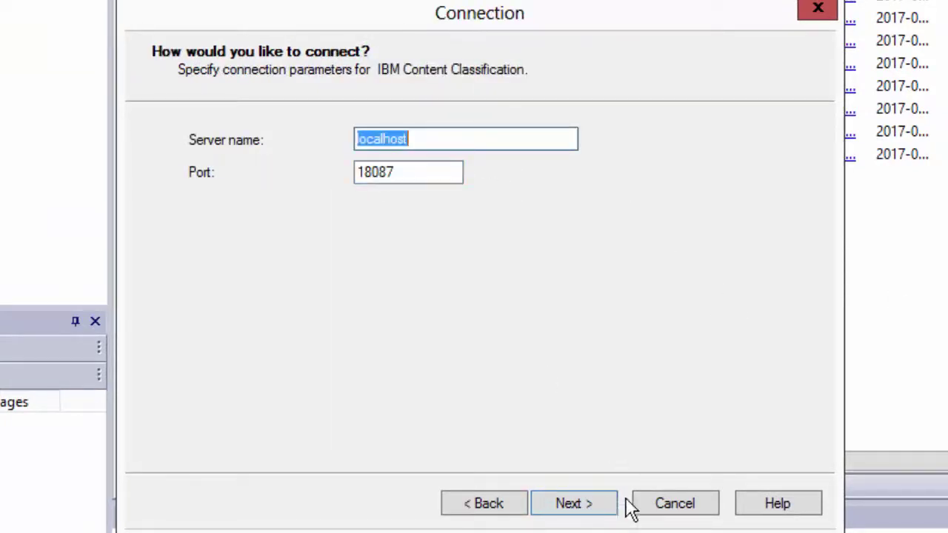
{"action": "left_click", "coordinate": [588, 513]}
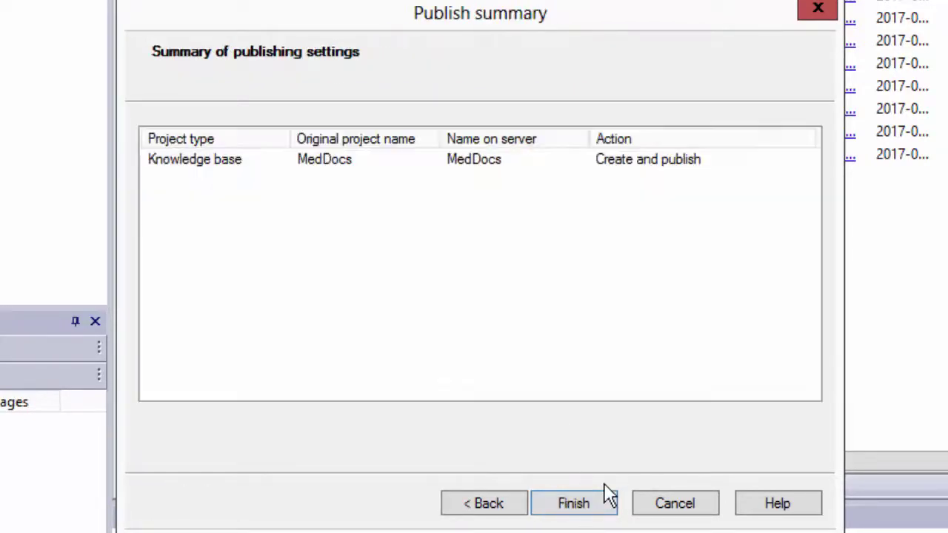
{"action": "left_click", "coordinate": [572, 504]}
{"action": "left_click", "coordinate": [578, 513]}
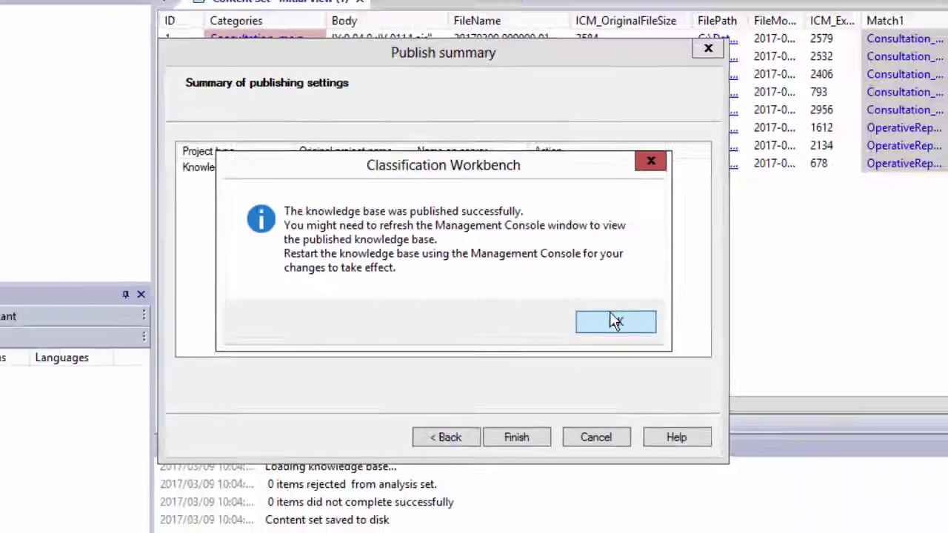
{"action": "left_click", "coordinate": [700, 357]}
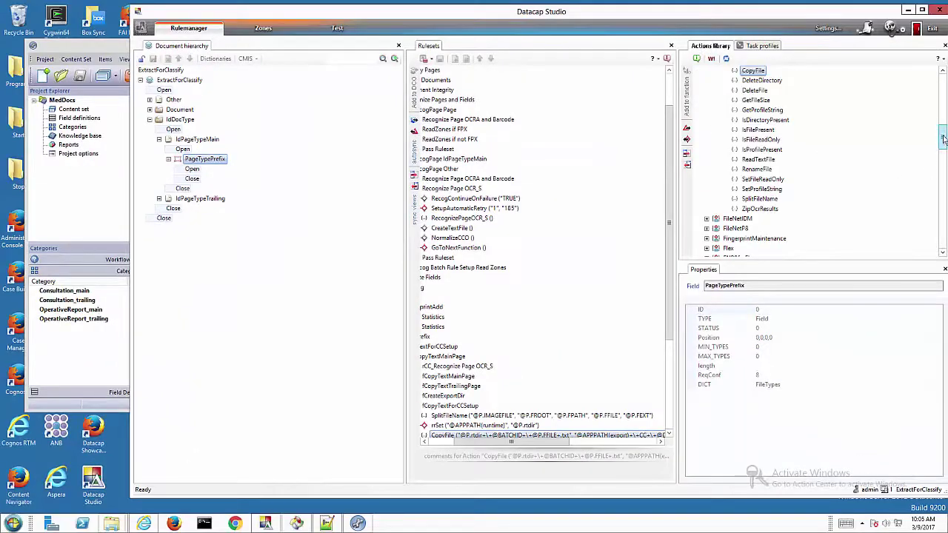
- Expand the CC global actions down to the individual actions of Datacap.Libraries.CC.Actions in the actions library
{"action": "left_click_drag", "start_coordinate": [942, 138], "coordinate": [944, 82]}
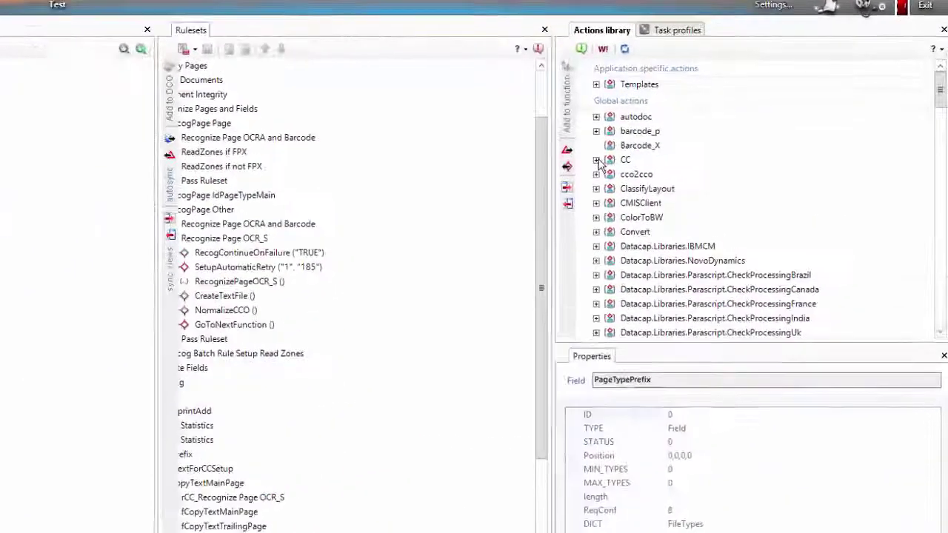
{"action": "left_click", "coordinate": [707, 134]}
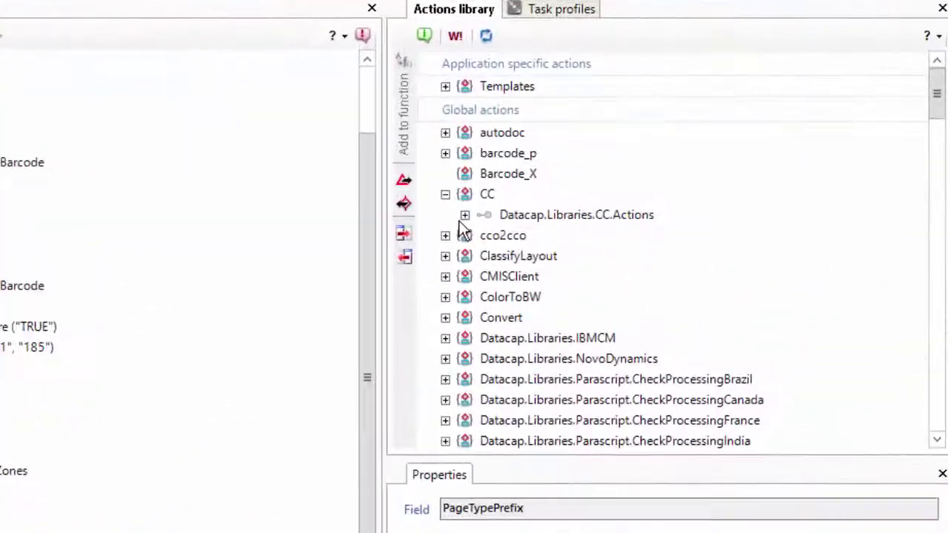
{"action": "left_click", "coordinate": [716, 143]}
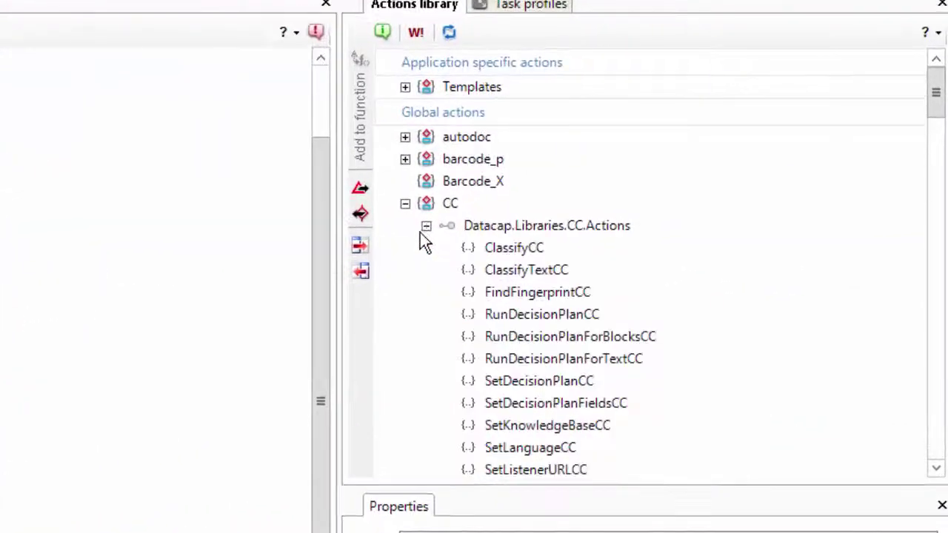
- Look up the library reference information for the ClassifyTextCC and ClassifyCC actions
{"action": "left_click", "coordinate": [545, 271]}
{"action": "scroll", "coordinate": [612, 317], "scroll_direction": "down", "scroll_amount": 2}
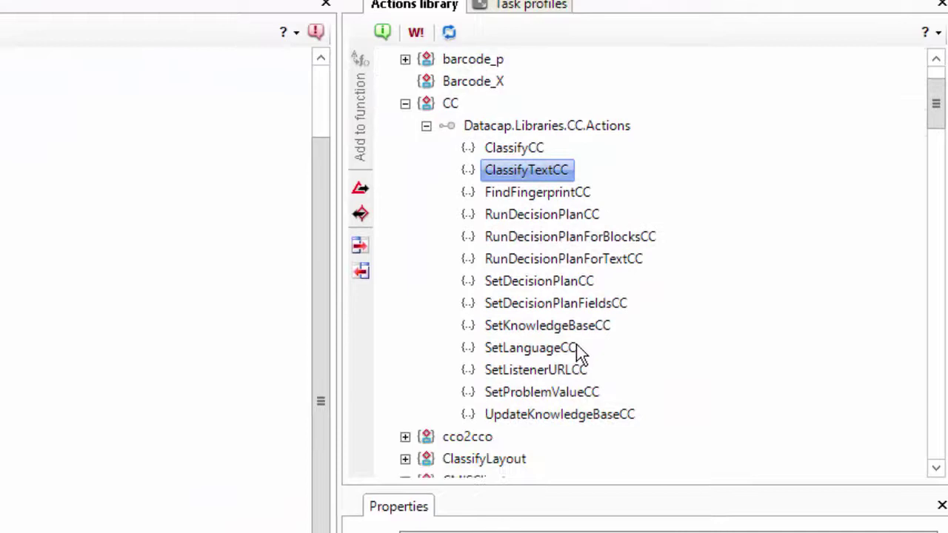
{"action": "scroll", "coordinate": [522, 244], "scroll_direction": "up", "scroll_amount": 2}
{"action": "right_click", "coordinate": [519, 220]}
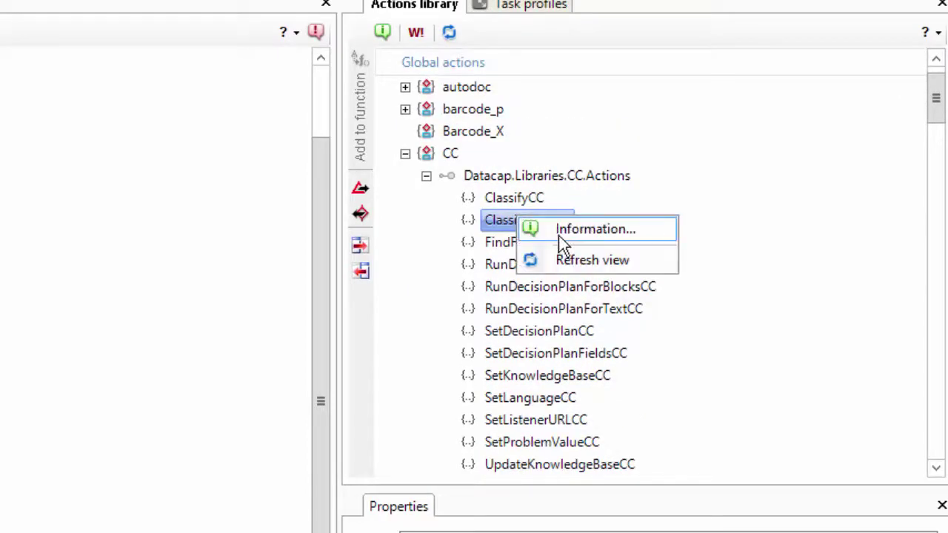
{"action": "left_click", "coordinate": [561, 230]}
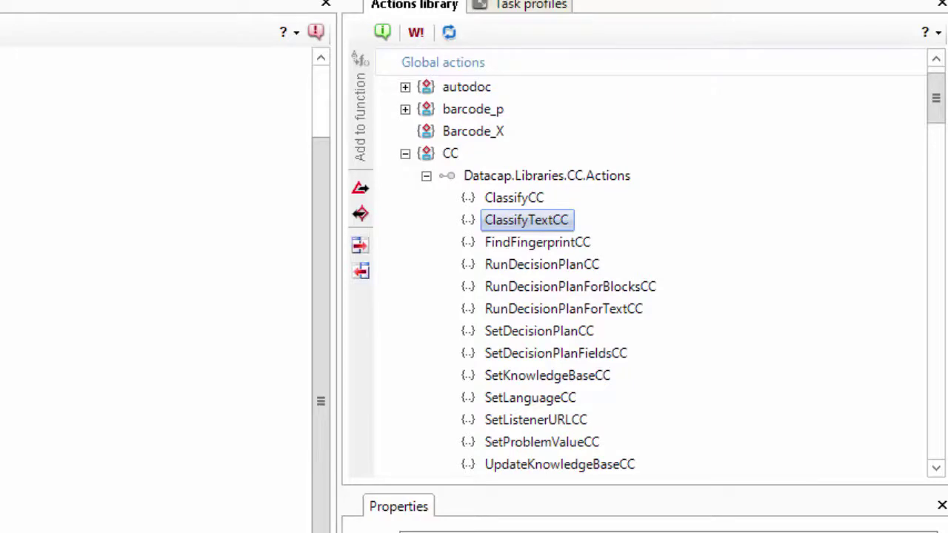
{"action": "right_click", "coordinate": [519, 200]}
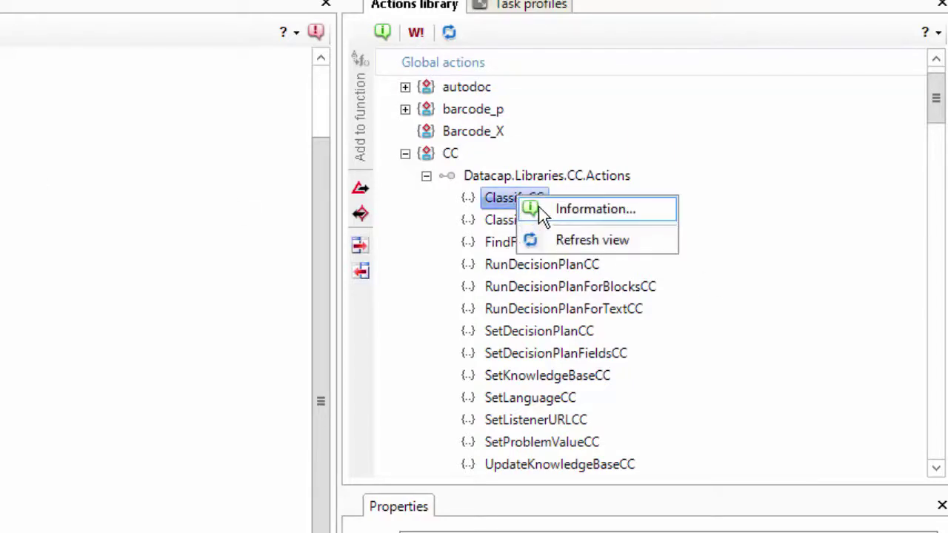
{"action": "left_click", "coordinate": [554, 357]}
- Read the library reference for the FindFingerprintCC action, close it, and select the UpdateKnowledgeBaseCC action
{"action": "left_click", "coordinate": [548, 241]}
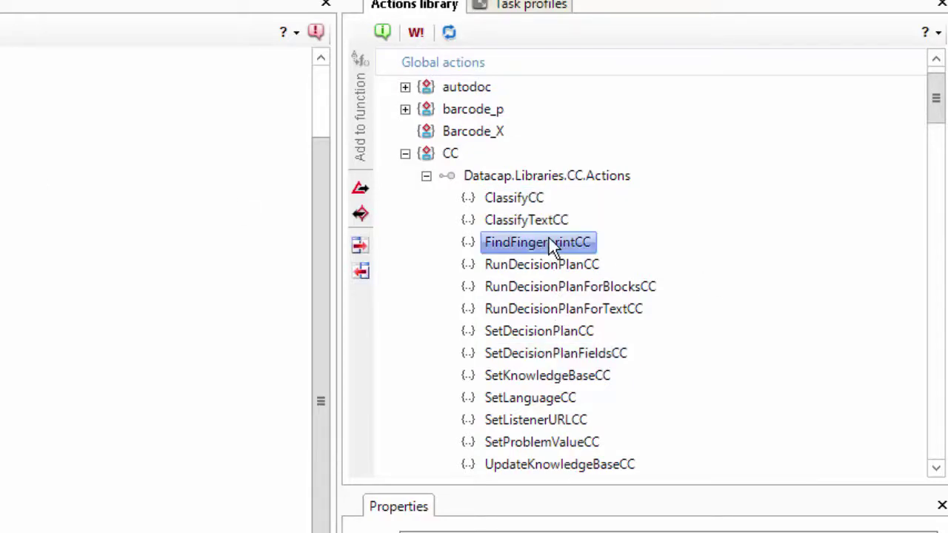
{"action": "right_click", "coordinate": [549, 240]}
{"action": "left_click", "coordinate": [585, 205]}
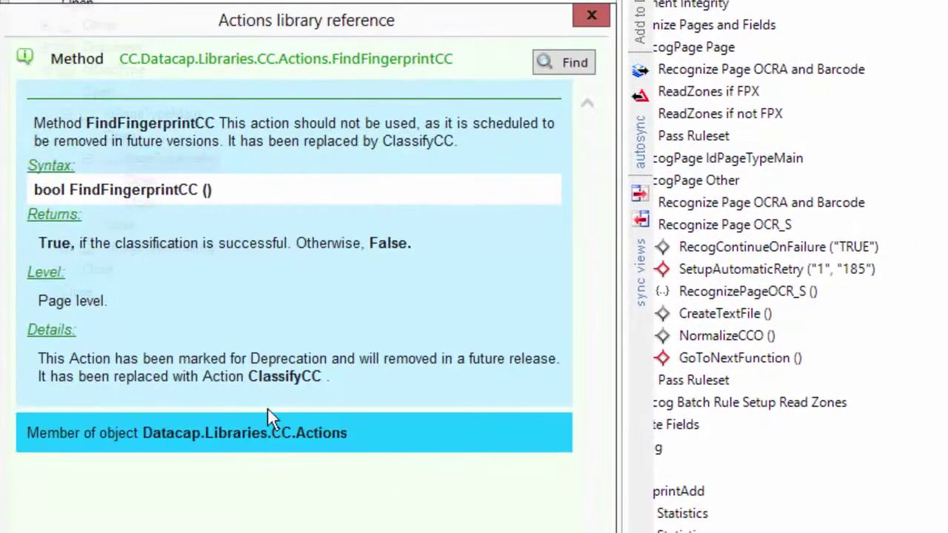
{"action": "left_click", "coordinate": [590, 20]}
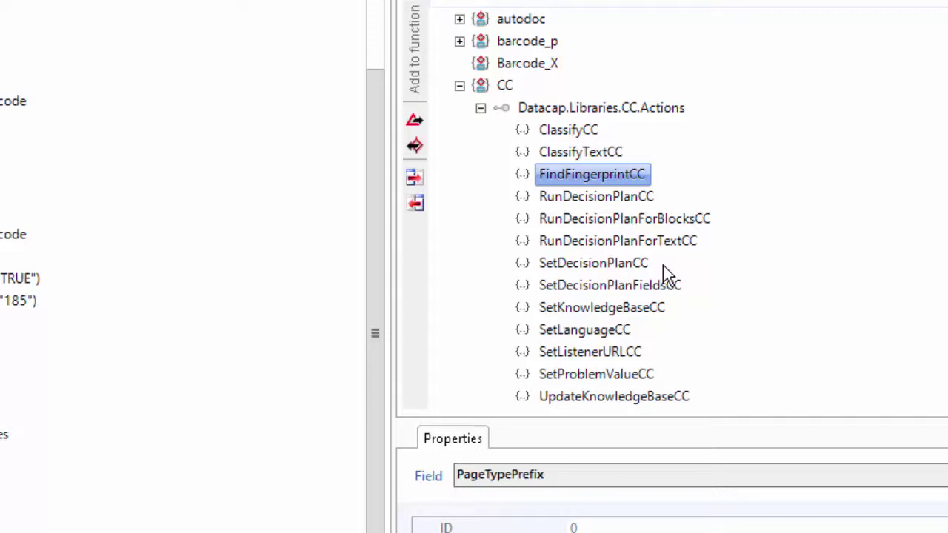
{"action": "left_click", "coordinate": [602, 397]}
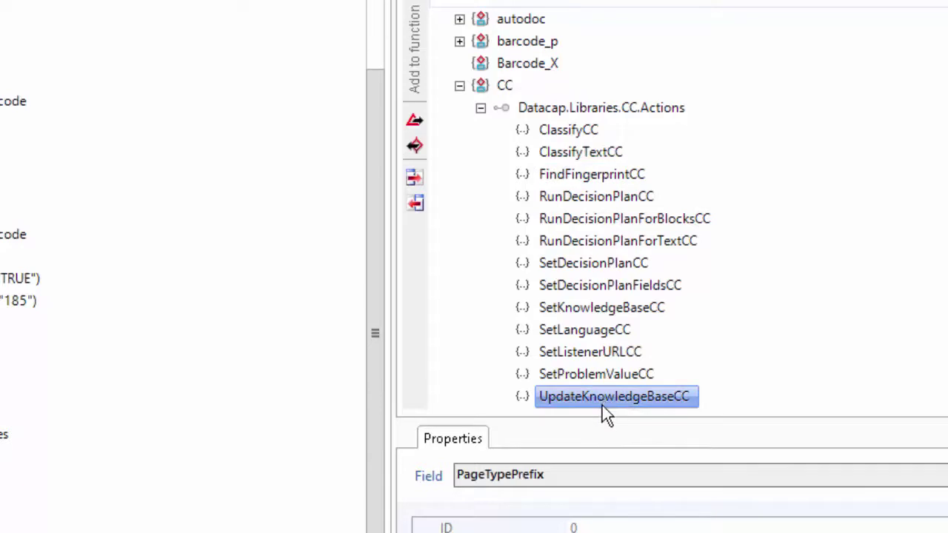